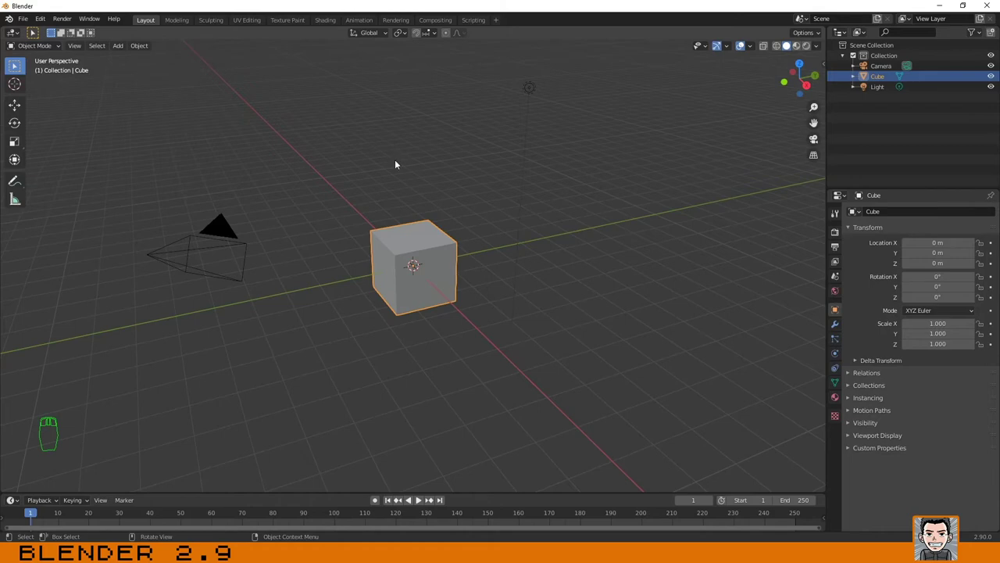
# Shift+right-click the 3D cursor to several grid spots, ending on the cube's top face.
pyautogui.keyDown('shift'); pyautogui.rightClick(365, 119); pyautogui.keyUp('shift')
pyautogui.keyDown('shift'); pyautogui.rightClick(270, 236); pyautogui.keyUp('shift')
pyautogui.keyDown('shift'); pyautogui.rightClick(302, 381); pyautogui.keyUp('shift')
pyautogui.keyDown('shift'); pyautogui.rightClick(457, 423); pyautogui.keyUp('shift')
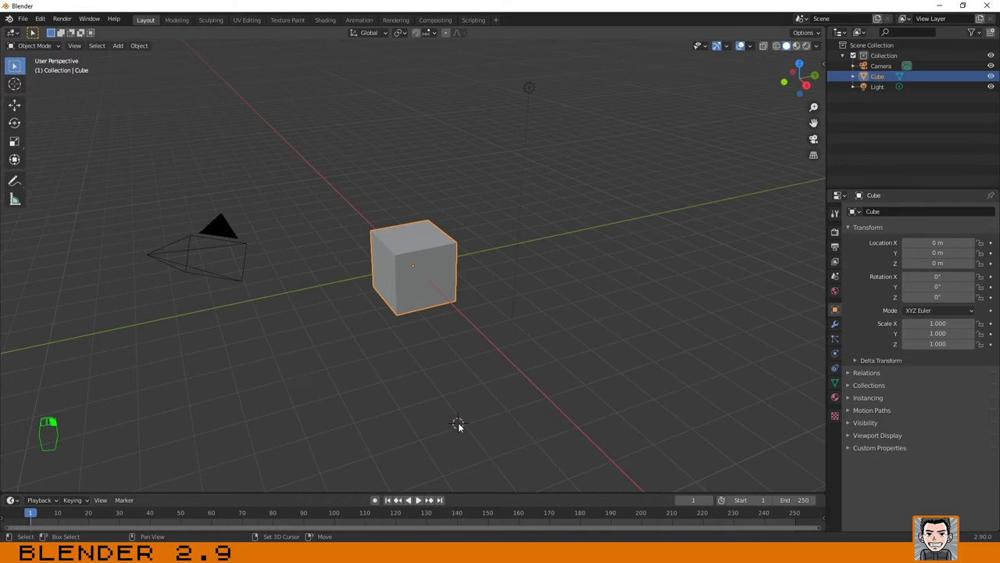
pyautogui.keyDown('shift'); pyautogui.rightClick(535, 375); pyautogui.keyUp('shift')
pyautogui.keyDown('shift'); pyautogui.rightClick(599, 207); pyautogui.keyUp('shift')
pyautogui.keyDown('shift'); pyautogui.rightClick(558, 151); pyautogui.keyUp('shift')
pyautogui.keyDown('shift'); pyautogui.rightClick(408, 243); pyautogui.keyUp('shift')
# Deselect the cube and orbit the view around the 3D cursor.
pyautogui.moveTo(352, 300); pyautogui.dragTo(370, 247)
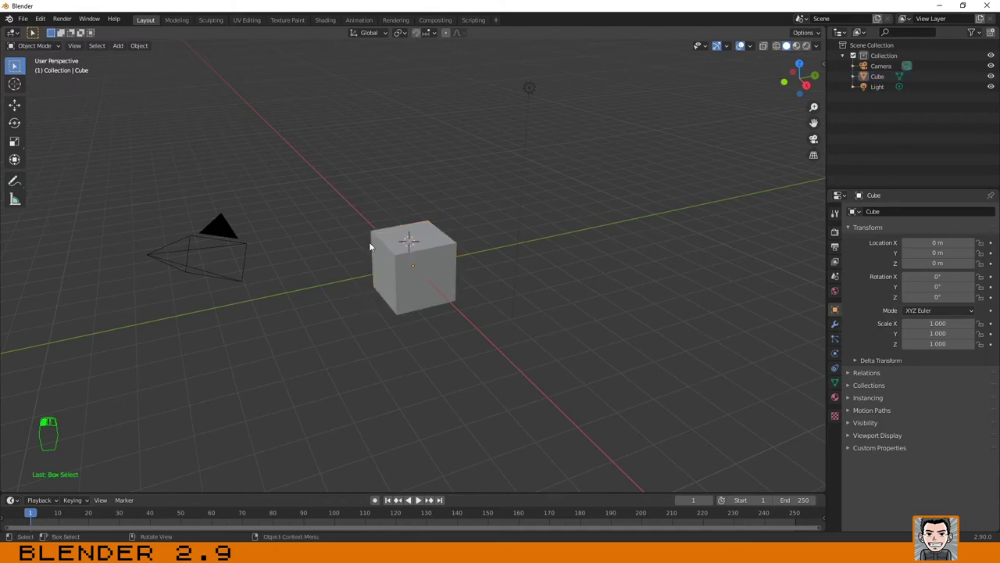
pyautogui.moveTo(347, 268)
pyautogui.mouseDown(button='middle')
pyautogui.moveTo(418, 240)
pyautogui.moveTo(384, 279)
pyautogui.moveTo(398, 247)
pyautogui.moveTo(468, 284)
pyautogui.mouseUp(button='middle')
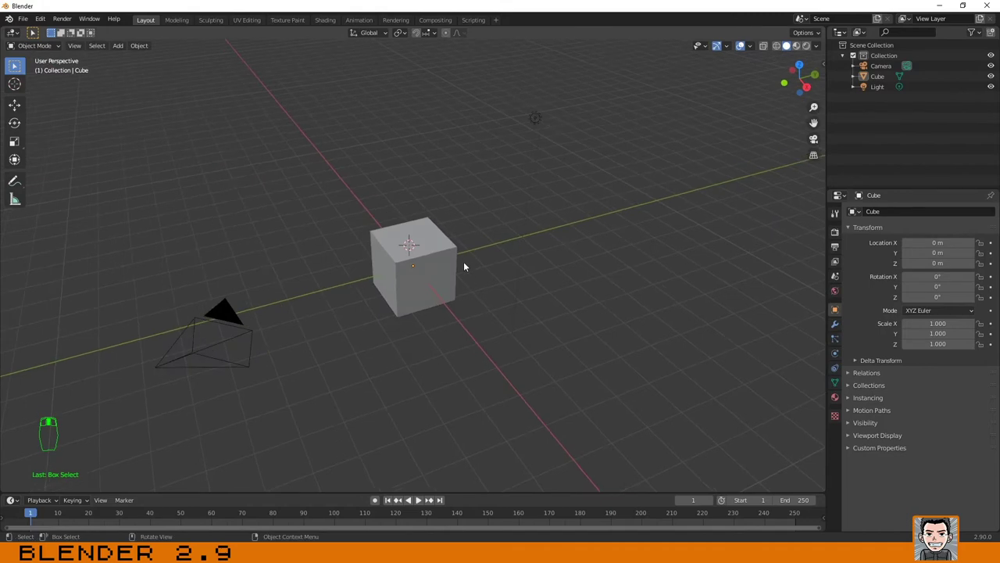
pyautogui.moveTo(303, 227)
pyautogui.mouseDown(button='middle')
pyautogui.moveTo(317, 216)
pyautogui.moveTo(250, 184)
pyautogui.mouseUp(button='middle')
# Activate the Cursor tool and drag the 3D cursor to the scene's lower left.
pyautogui.click(16, 85)
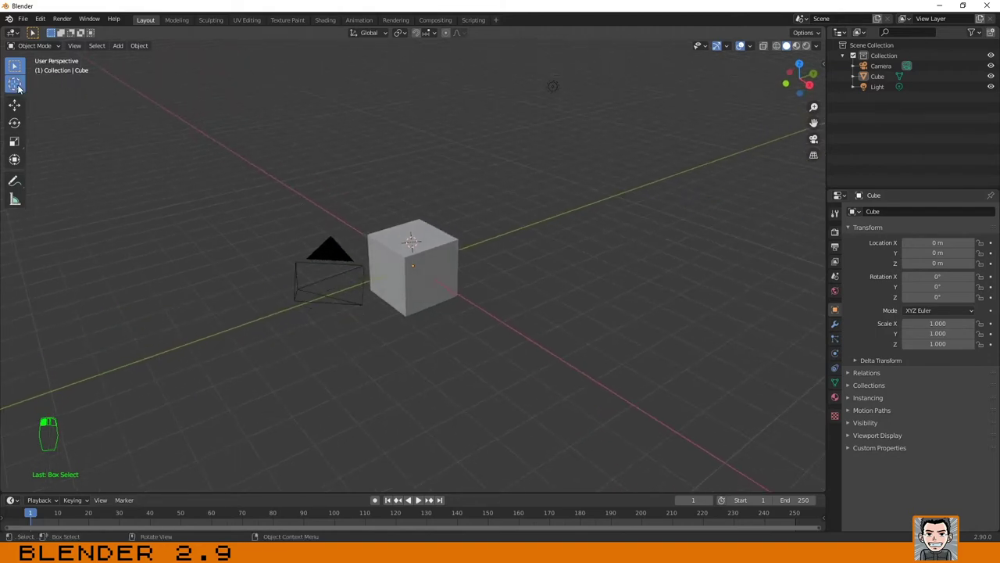
pyautogui.click(17, 86)
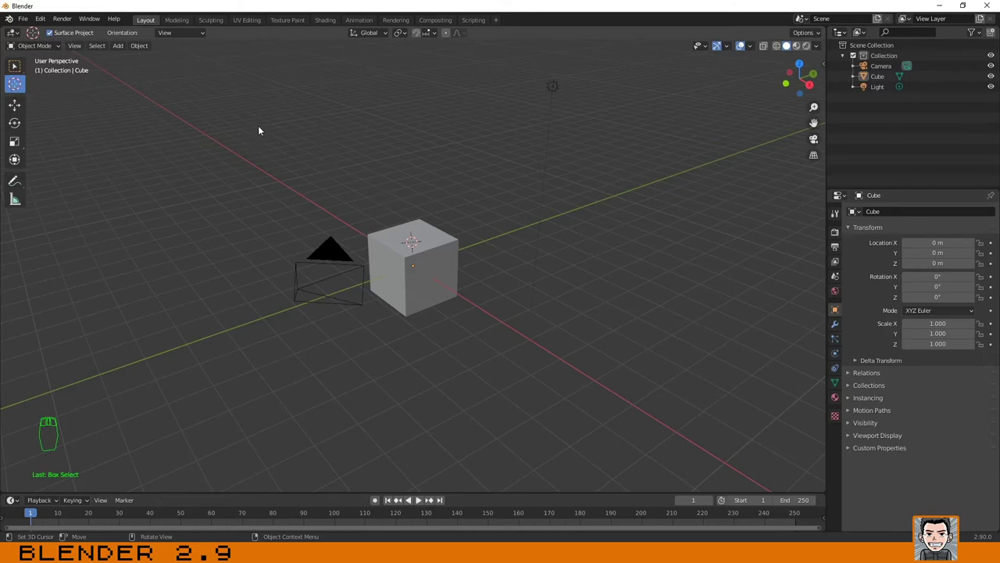
pyautogui.moveTo(259, 129); pyautogui.dragTo(303, 396)
# Click several grid points with the Cursor tool, leaving the 3D cursor beside the camera.
pyautogui.click(465, 391)
pyautogui.click(694, 276)
pyautogui.click(480, 125)
pyautogui.click(259, 136)
pyautogui.click(232, 196)
pyautogui.click(272, 302)
pyautogui.click(141, 48)
pyautogui.click(13, 70)
# Select the light and snap the 3D cursor onto it with Object > Snap > Cursor to Active.
pyautogui.click(14, 68)
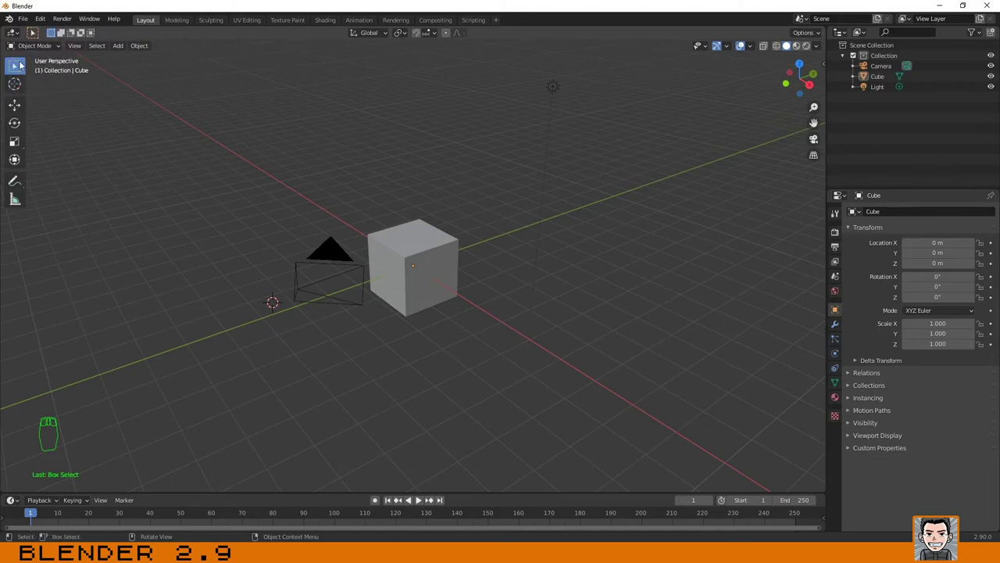
pyautogui.click(553, 87)
pyautogui.click(140, 46)
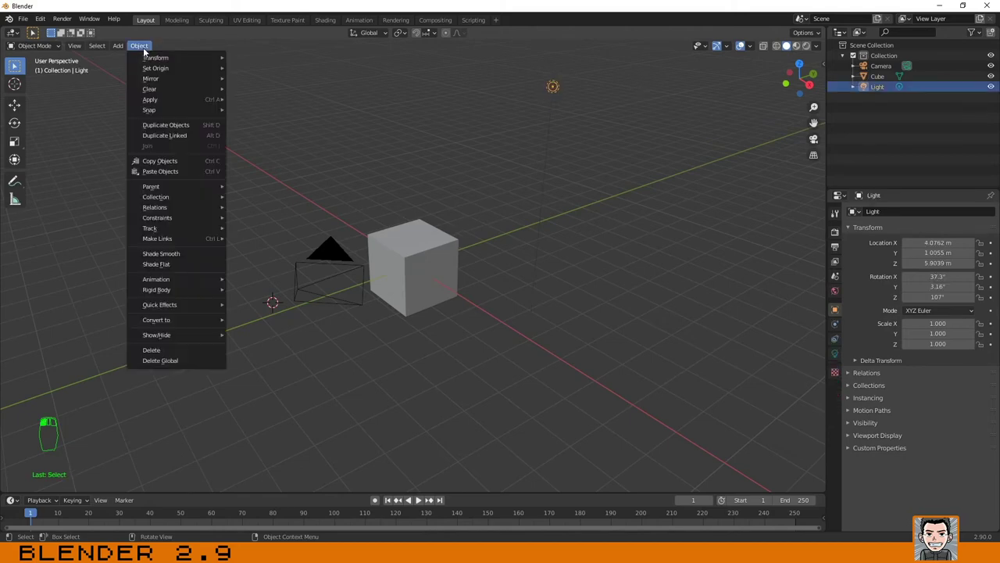
pyautogui.moveTo(150, 109)
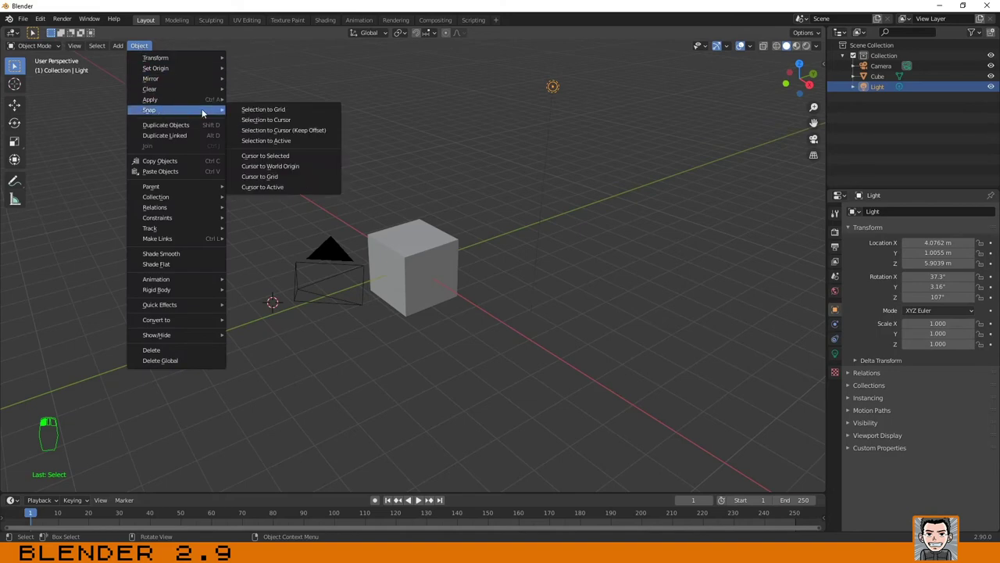
pyautogui.click(261, 187)
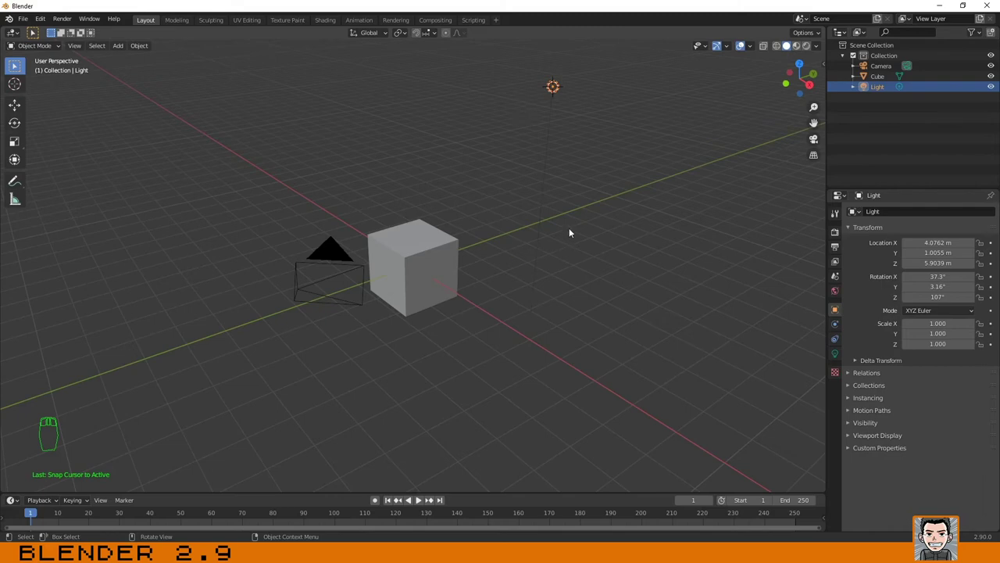
# Select the cube and snap the 3D cursor to its centre via Shift+S Cursor to Active.
pyautogui.click(426, 248)
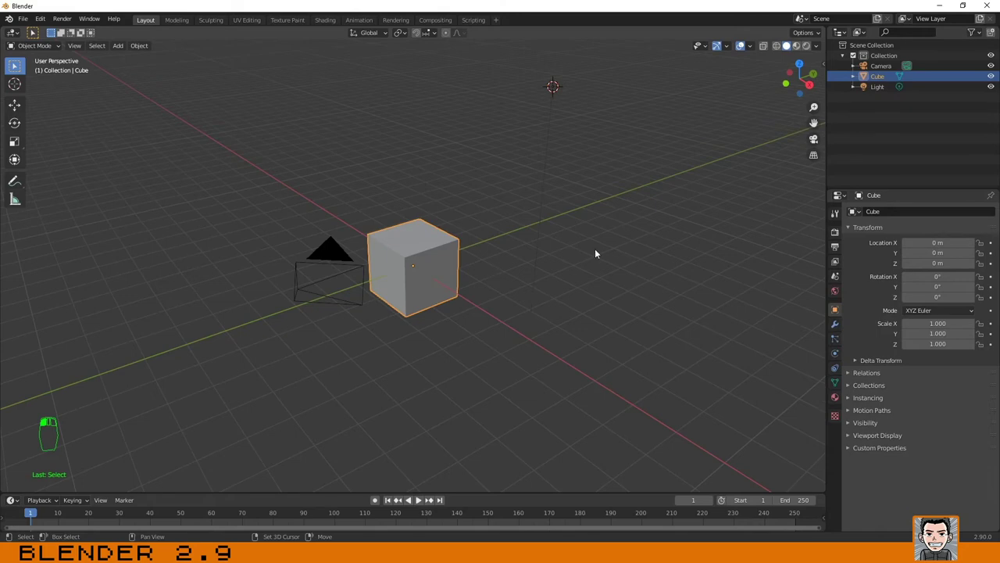
pyautogui.hotkey('shift', 's')
pyautogui.hotkey('shift', 's')
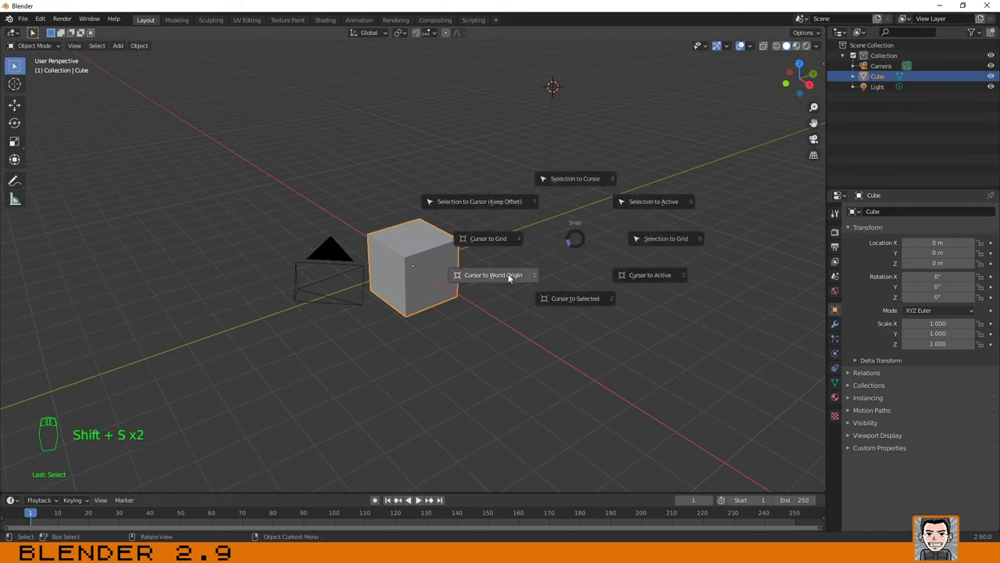
pyautogui.click(647, 278)
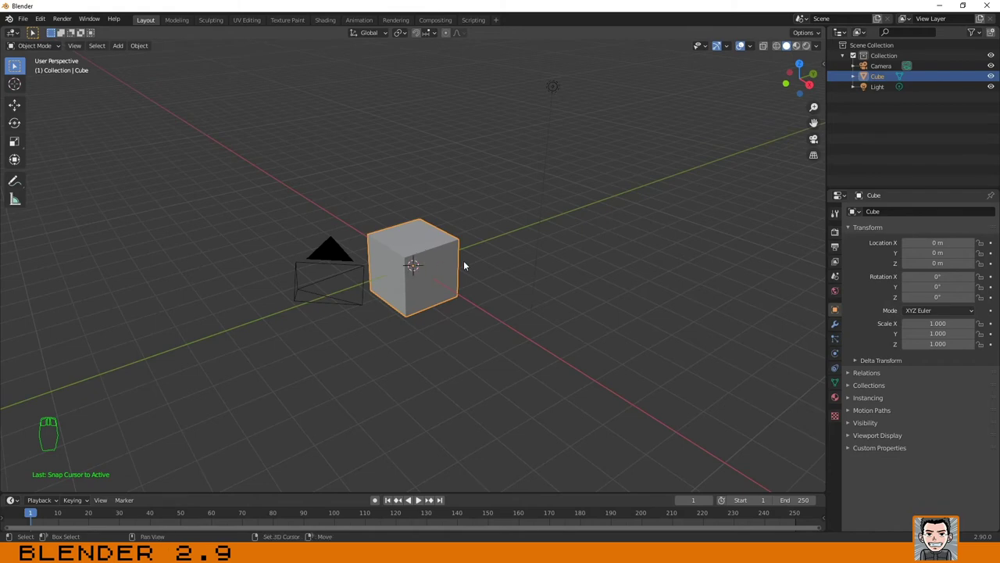
pyautogui.hotkey('shift', 's')
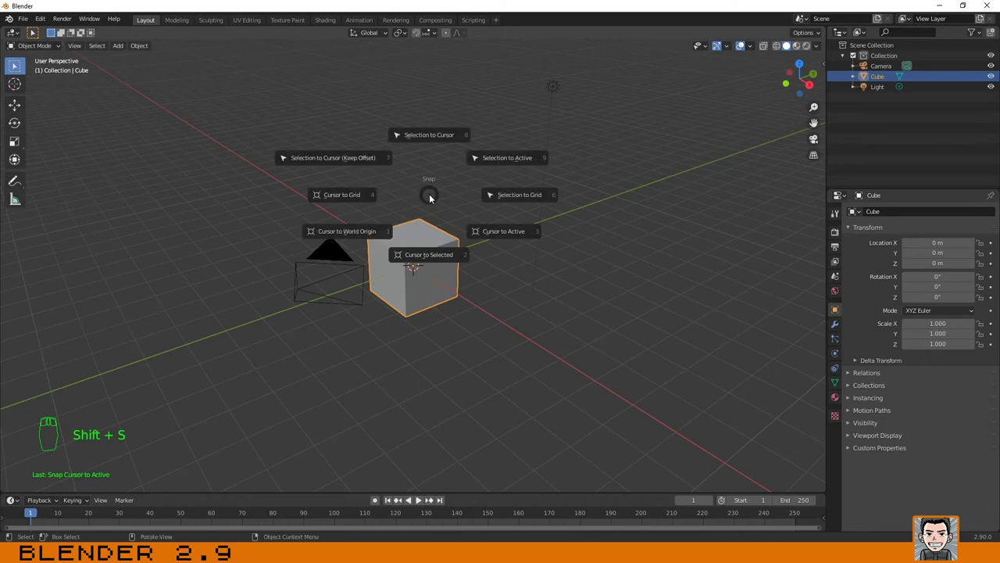
pyautogui.press('Escape')
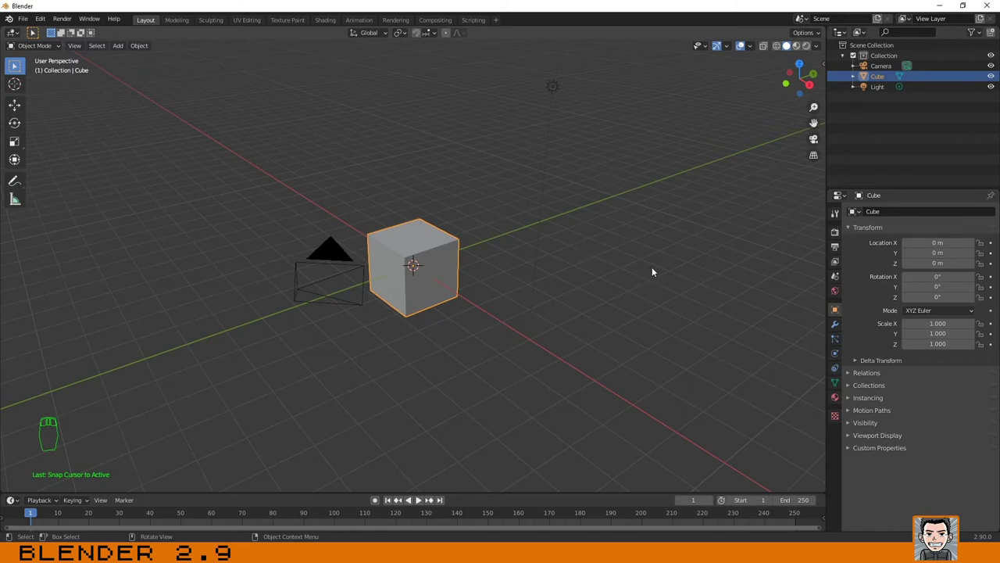
# Toggle the N sidebar to show the View tab's 3D Cursor location and rotation panel.
pyautogui.press('n')
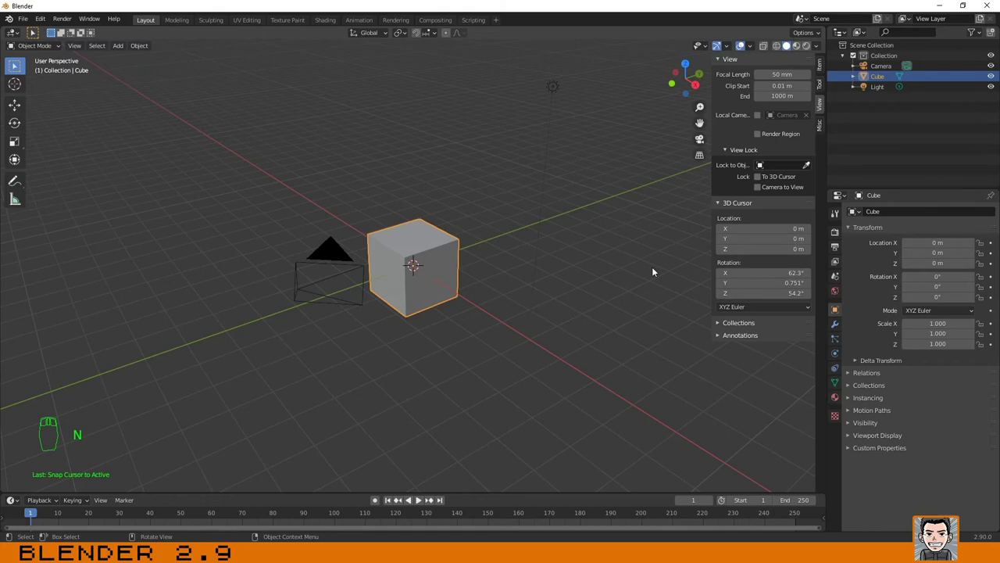
pyautogui.press('n')
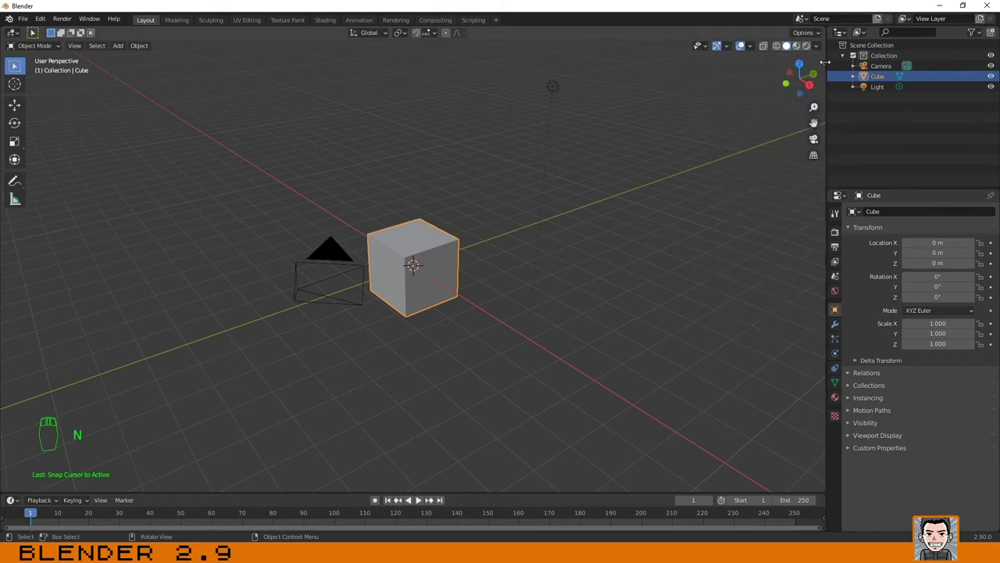
pyautogui.click(825, 62)
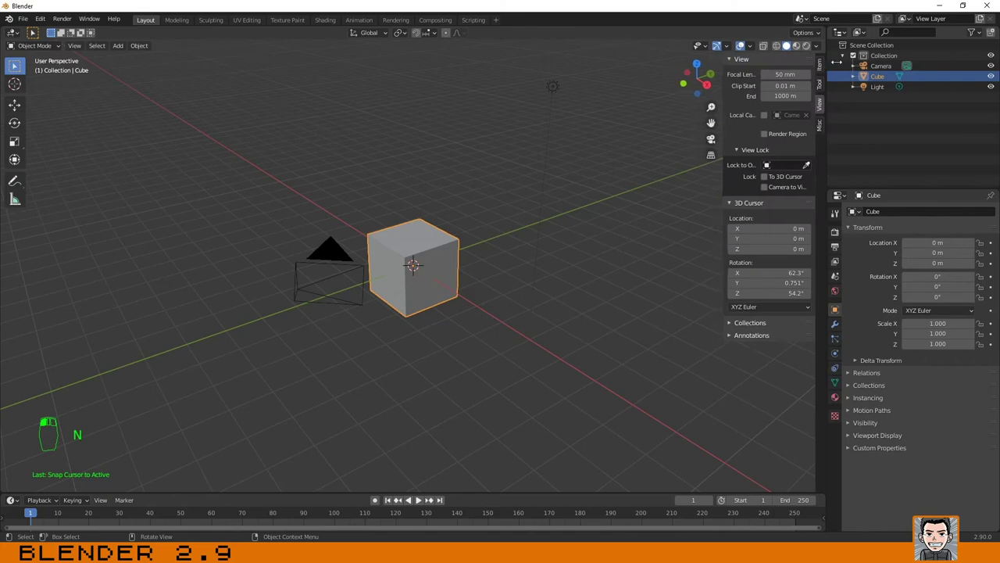
pyautogui.moveTo(723, 63); pyautogui.dragTo(825, 74)
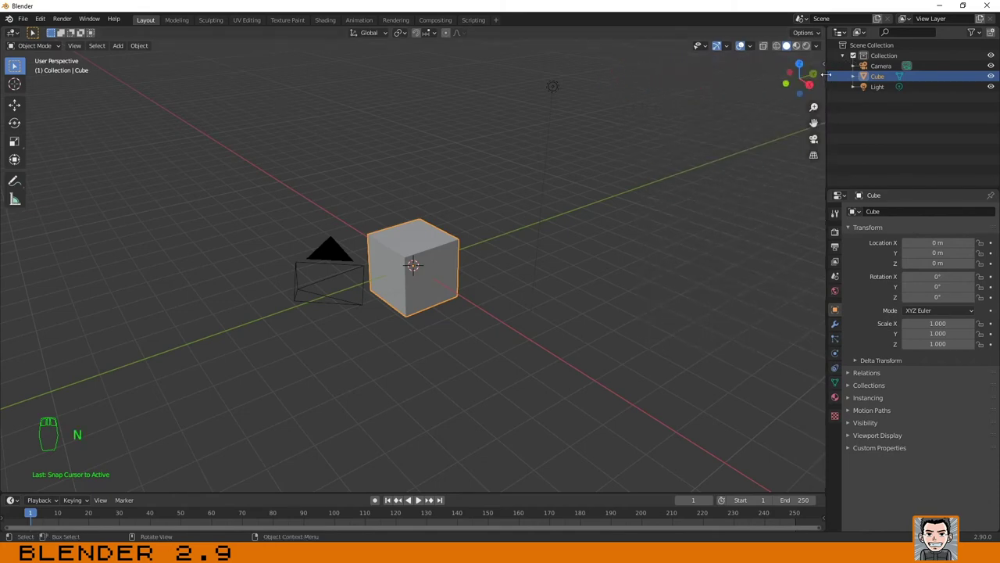
pyautogui.click(825, 67)
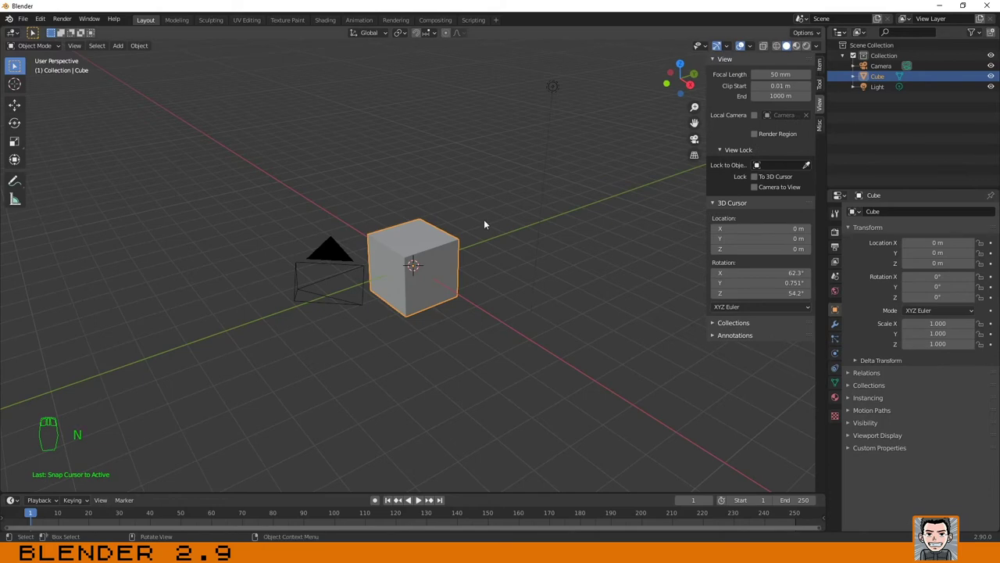
pyautogui.press('n')
pyautogui.press('n')
pyautogui.press('n')
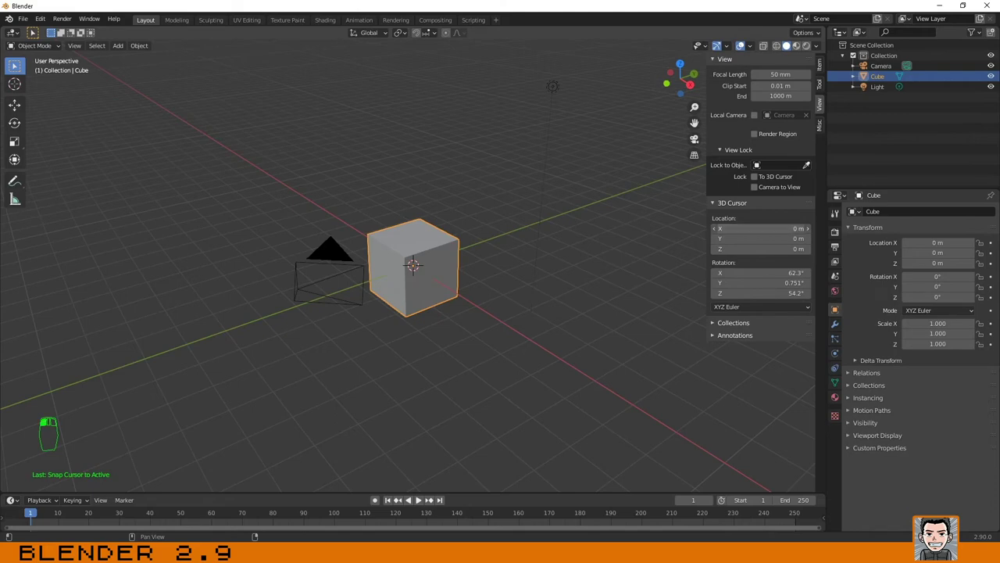
# Nudge the 3D cursor's location fields, then set its X location to 3 m.
pyautogui.moveTo(750, 229)
pyautogui.mouseDown()
pyautogui.moveTo(782, 228)
pyautogui.moveTo(750, 228)
pyautogui.mouseUp()
pyautogui.moveTo(781, 239)
pyautogui.mouseDown()
pyautogui.moveTo(812, 238)
pyautogui.moveTo(813, 249)
pyautogui.moveTo(766, 249)
pyautogui.mouseUp()
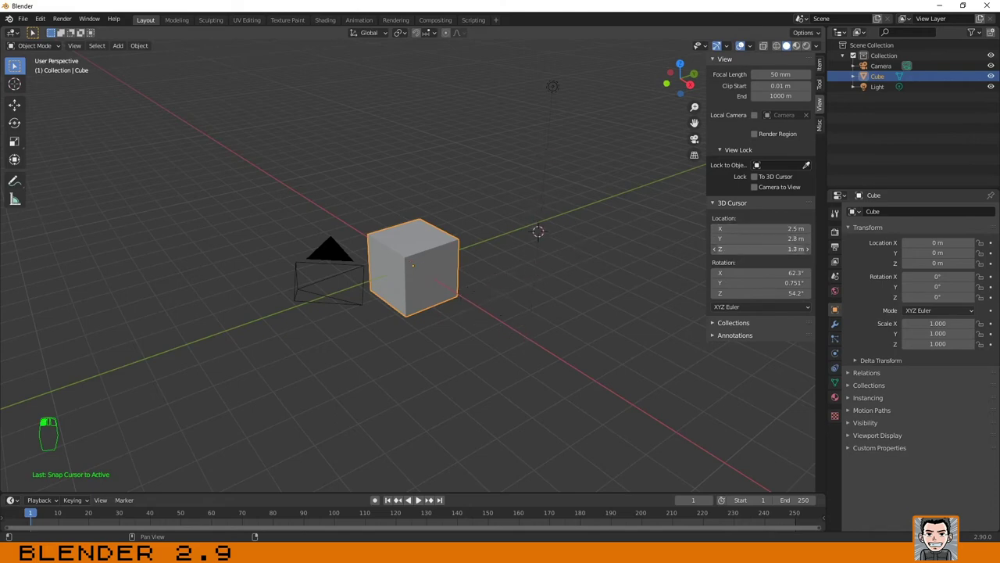
pyautogui.click(770, 228)
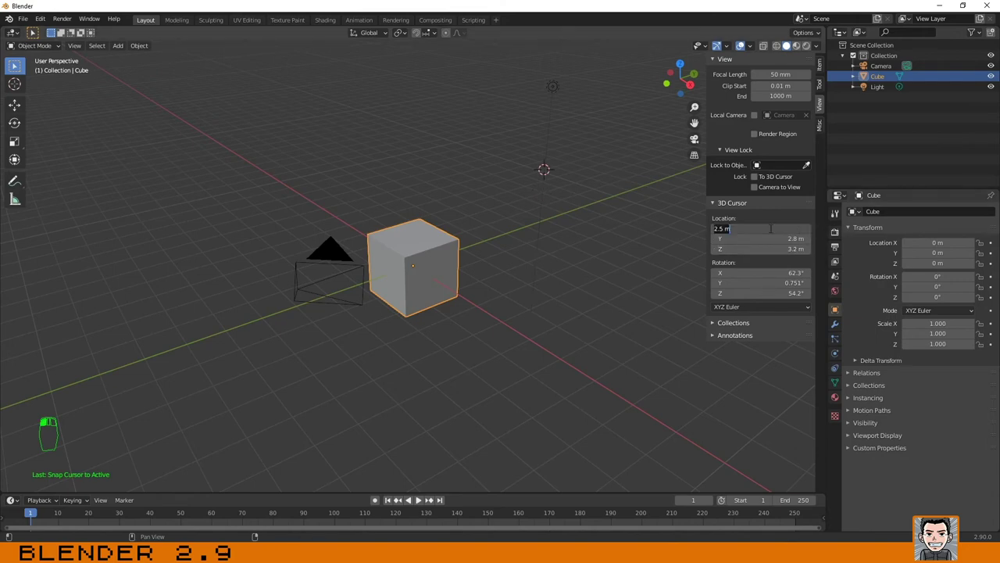
pyautogui.write('3')
pyautogui.press('Return')
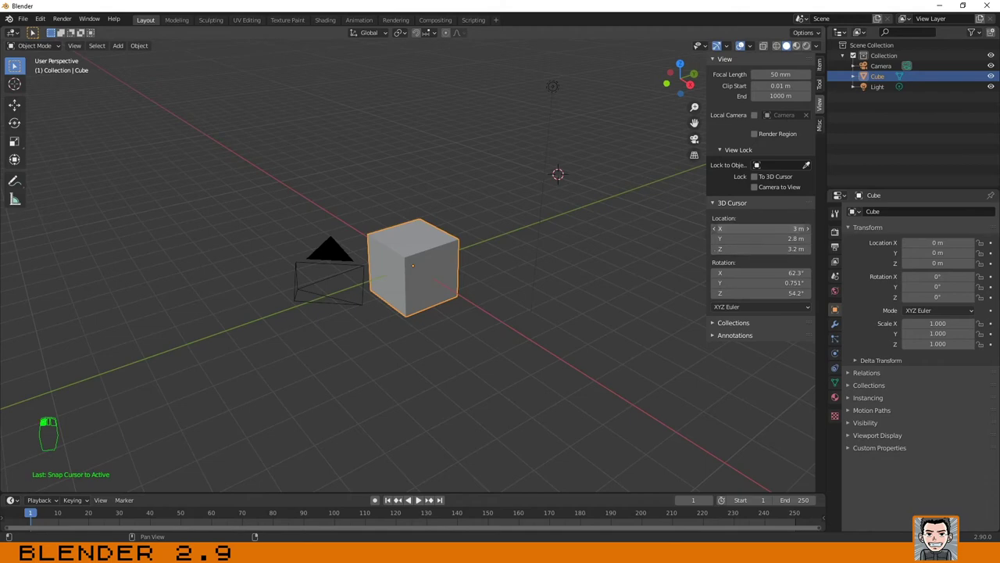
# Drag the 3D cursor's X location value interactively until it reads 2.1 m.
pyautogui.keyDown('ctrl'); pyautogui.scroll(1, 695, 222); pyautogui.keyUp('ctrl')
pyautogui.moveTo(762, 229)
pyautogui.mouseDown()
pyautogui.moveTo(731, 229)
pyautogui.moveTo(773, 248)
pyautogui.mouseUp()
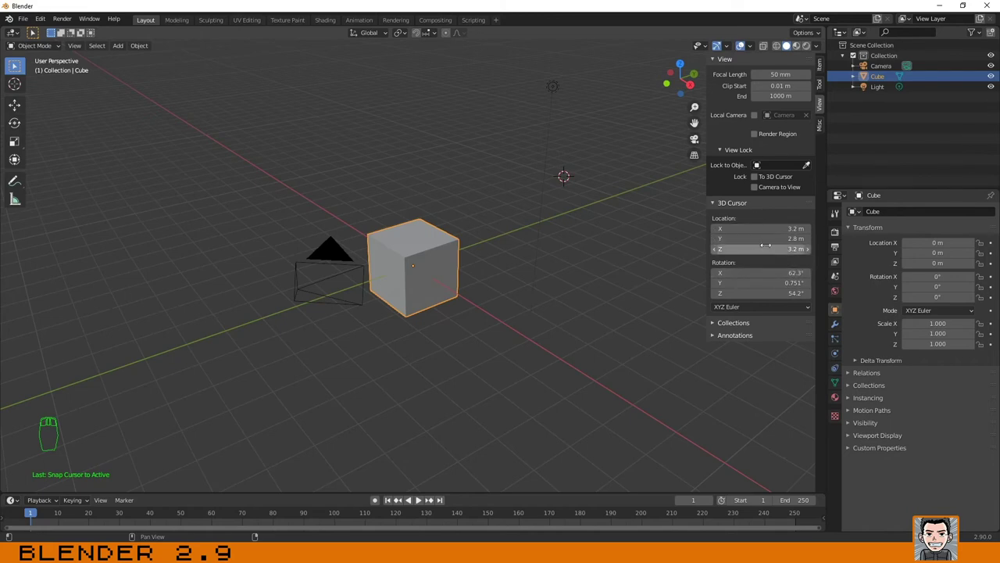
pyautogui.moveTo(770, 228)
pyautogui.mouseDown()
pyautogui.moveTo(793, 228)
pyautogui.moveTo(749, 228)
pyautogui.mouseUp()
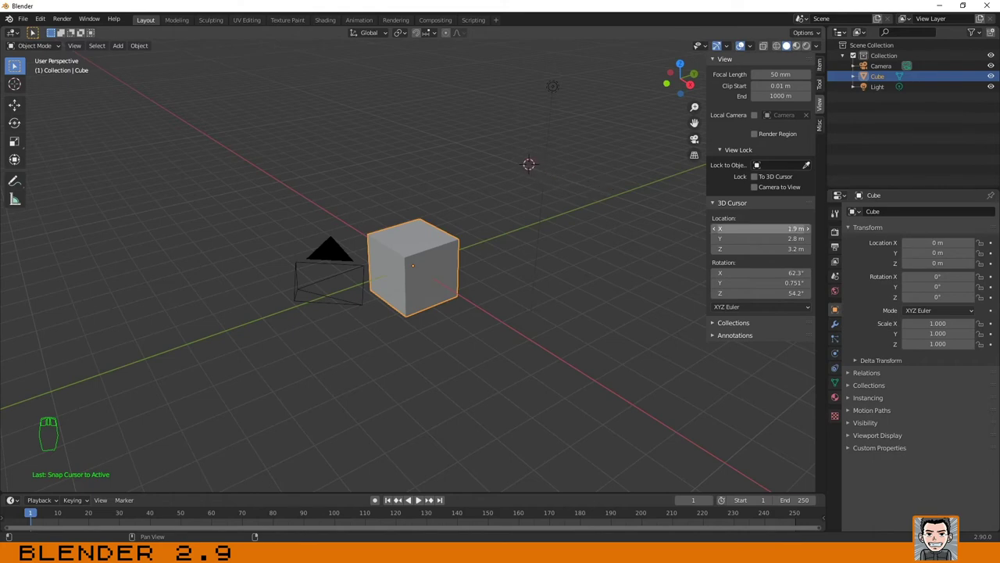
pyautogui.moveTo(749, 228)
pyautogui.mouseDown()
pyautogui.moveTo(819, 228)
pyautogui.moveTo(752, 229)
pyautogui.mouseUp()
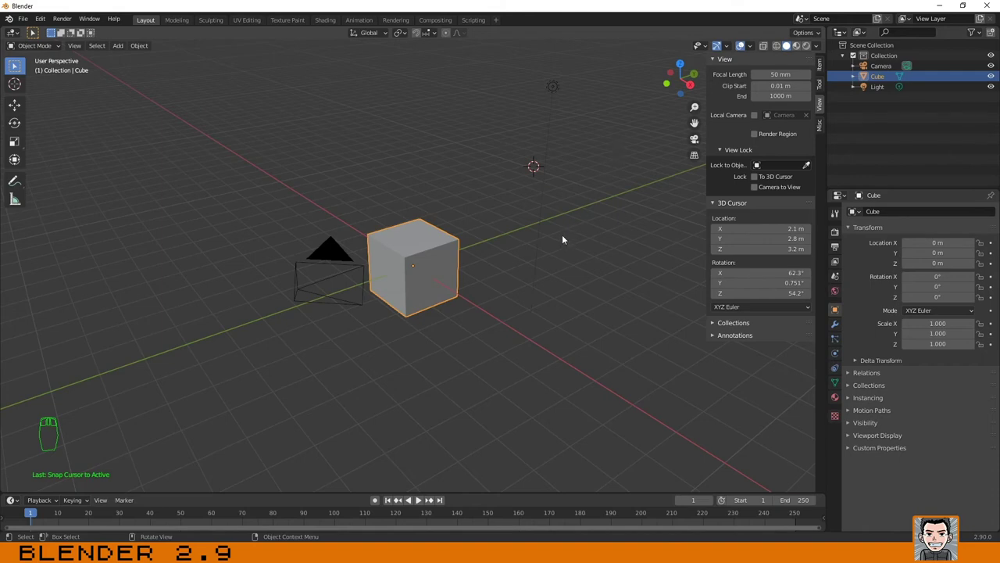
pyautogui.press('shift')
# Reset the 3D cursor to origin with Shift+C, hide the sidebar, orbit, and reframe everything.
pyautogui.hotkey('shift', 'c')
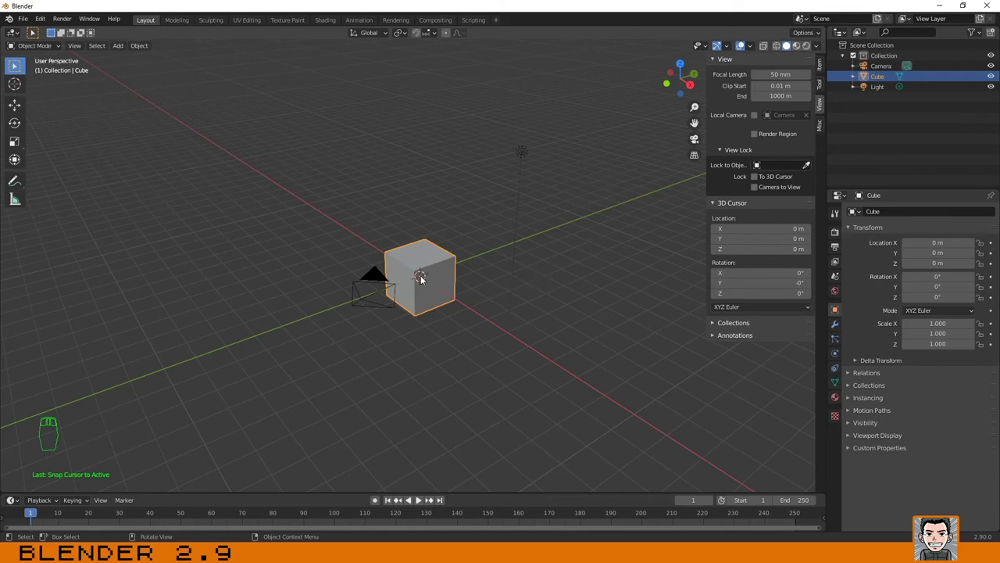
pyautogui.press('n')
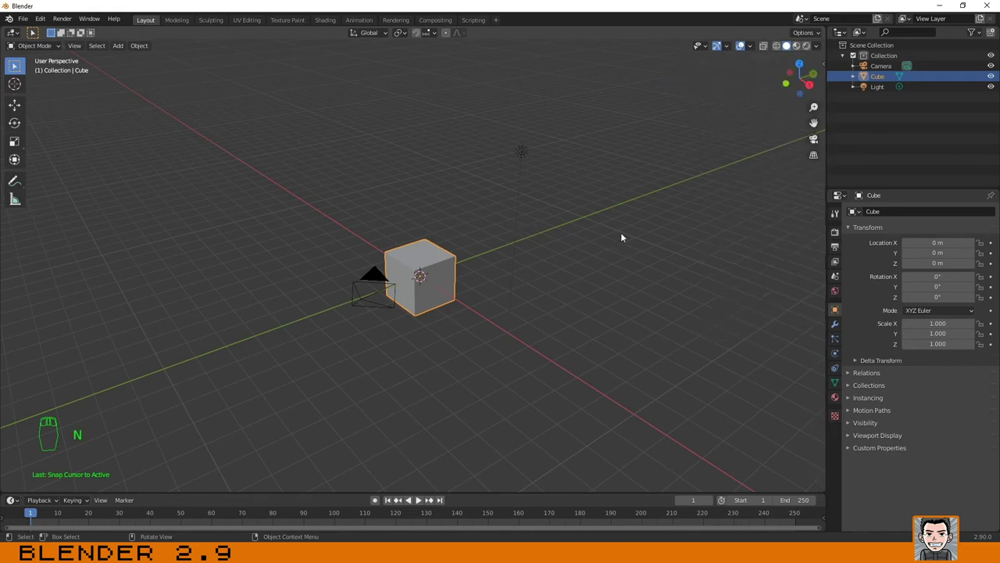
pyautogui.moveTo(661, 230)
pyautogui.mouseDown(button='middle')
pyautogui.moveTo(621, 242)
pyautogui.moveTo(472, 182)
pyautogui.moveTo(636, 206)
pyautogui.moveTo(607, 190)
pyautogui.moveTo(633, 192)
pyautogui.moveTo(469, 297)
pyautogui.moveTo(489, 266)
pyautogui.moveTo(559, 265)
pyautogui.mouseUp(button='middle')
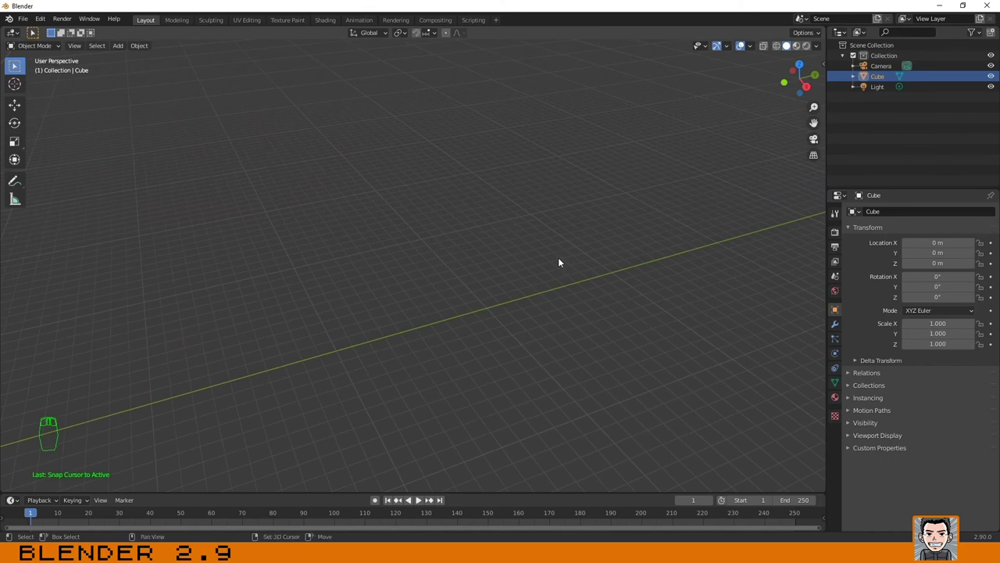
pyautogui.hotkey('shift', 'c')
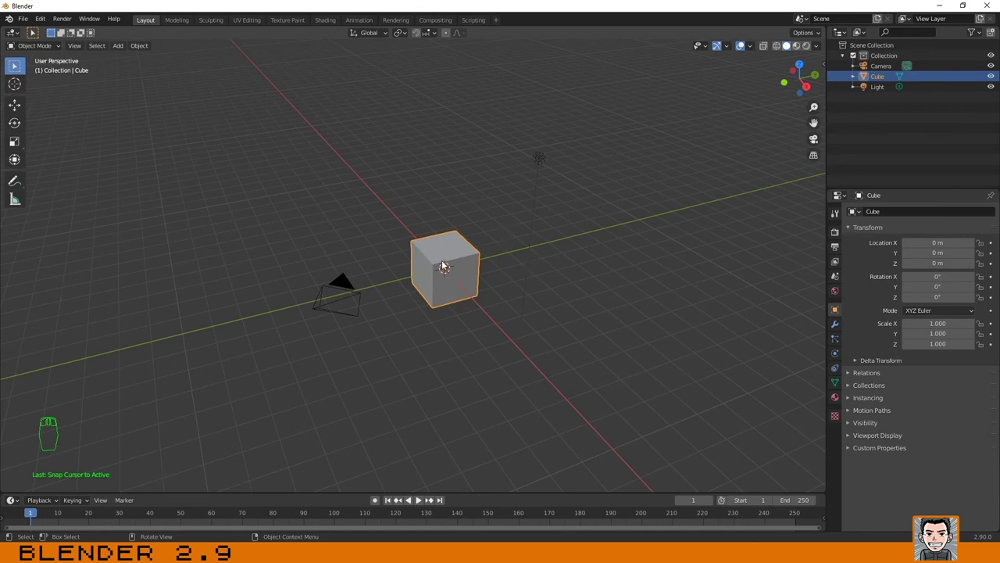
# Snap the 3D cursor to world origin, then Shift+right-click it to spots up-right of the cube.
pyautogui.click(139, 45)
pyautogui.moveTo(149, 110)
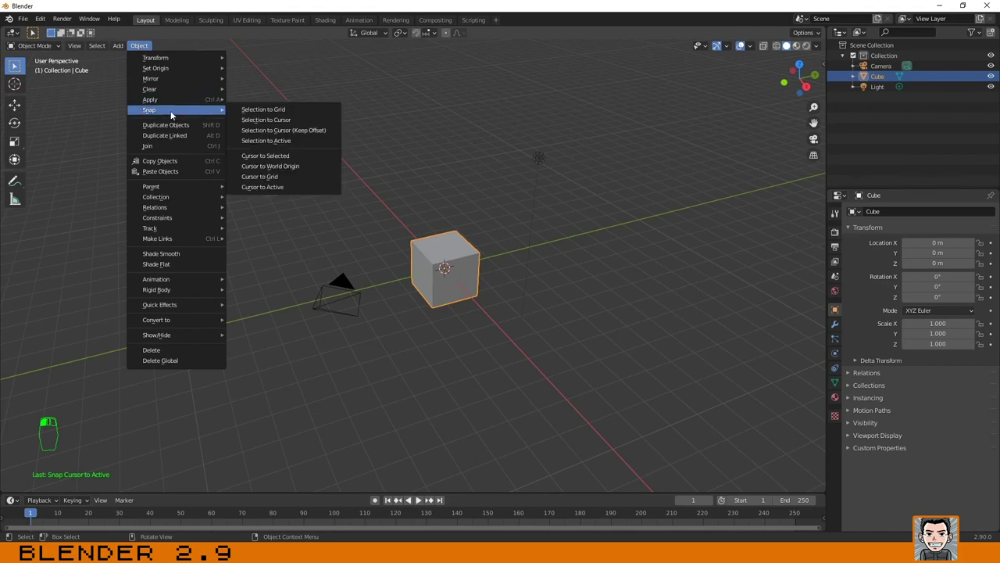
pyautogui.click(268, 166)
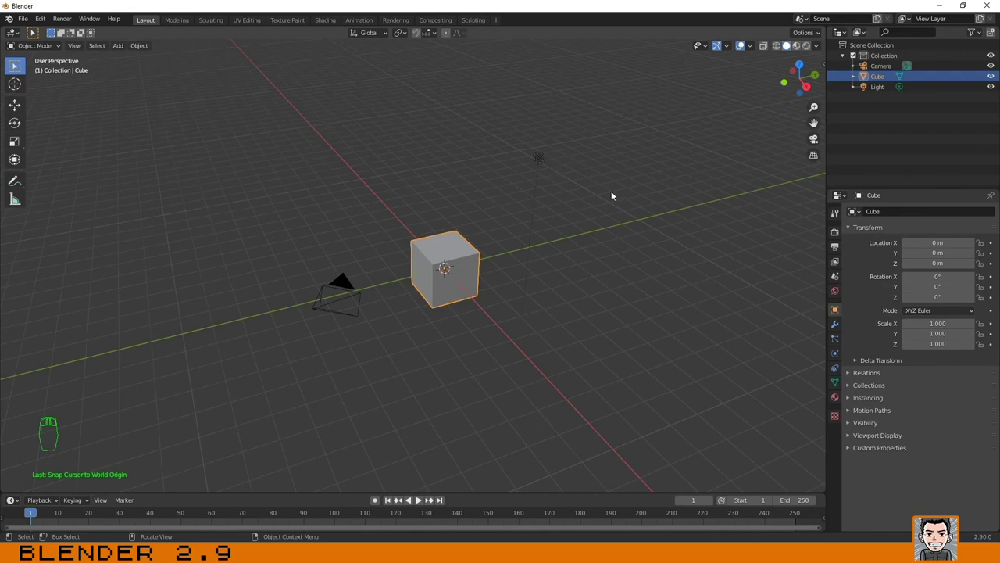
pyautogui.keyDown('shift'); pyautogui.rightClick(670, 134); pyautogui.keyUp('shift')
pyautogui.keyDown('shift'); pyautogui.rightClick(603, 92); pyautogui.keyUp('shift')
pyautogui.keyDown('shift'); pyautogui.rightClick(654, 79); pyautogui.keyUp('shift')
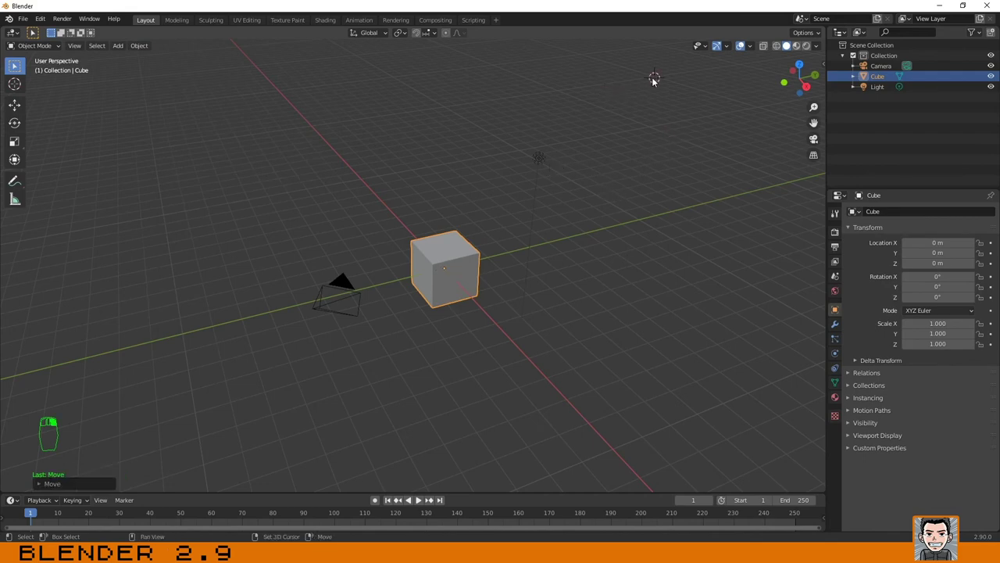
# Snap the 3D cursor back to world origin and show its zero values in the sidebar.
pyautogui.click(139, 46)
pyautogui.moveTo(150, 109)
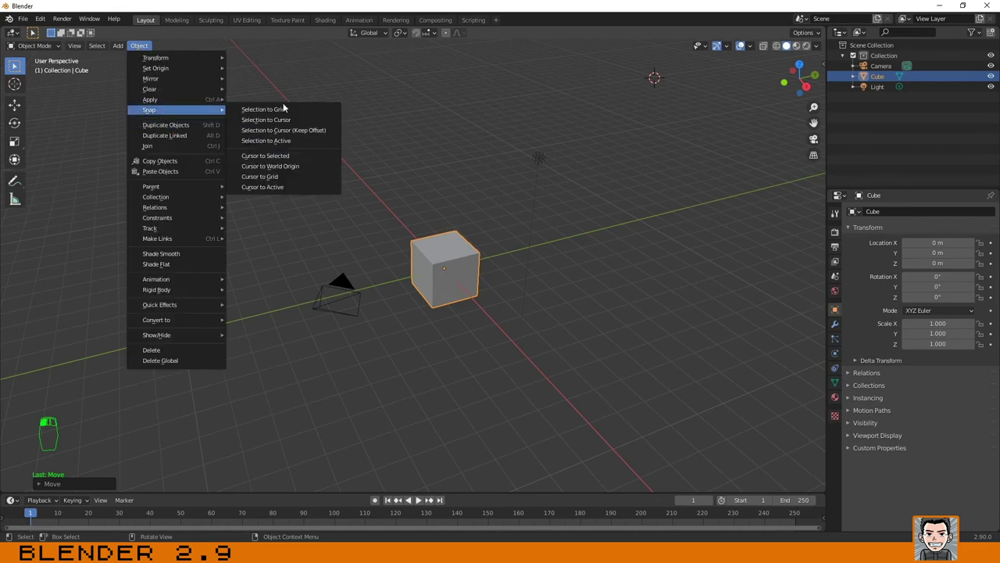
pyautogui.click(285, 167)
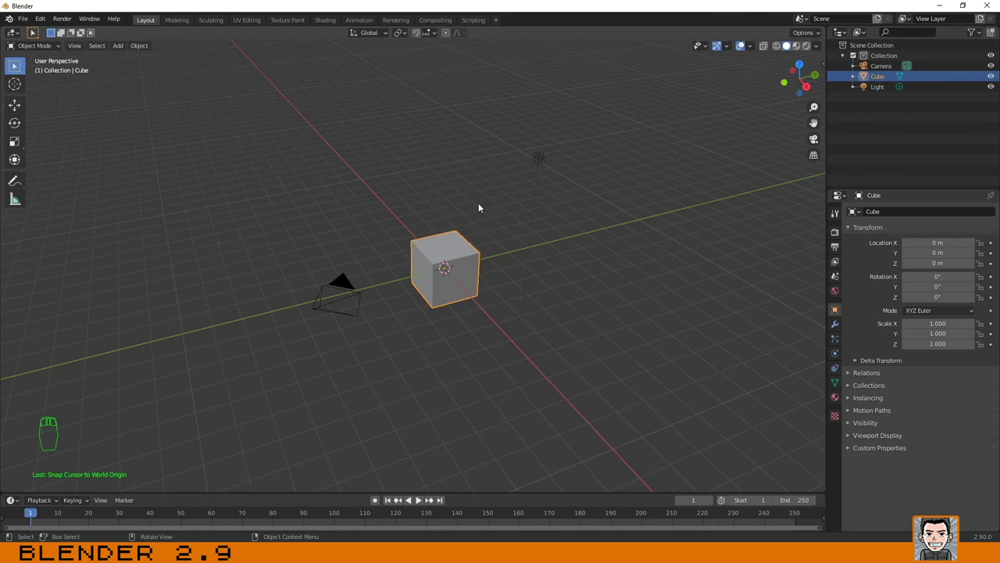
pyautogui.press('n')
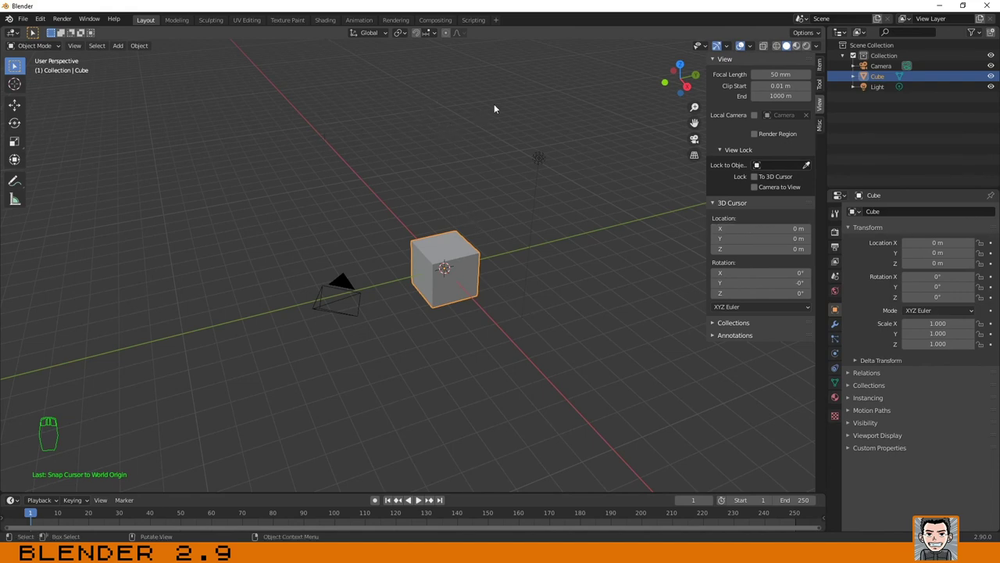
# Move the 3D cursor above-left of the cube, then Reset All to Default Values on its location.
pyautogui.keyDown('shift'); pyautogui.rightClick(372, 98); pyautogui.keyUp('shift')
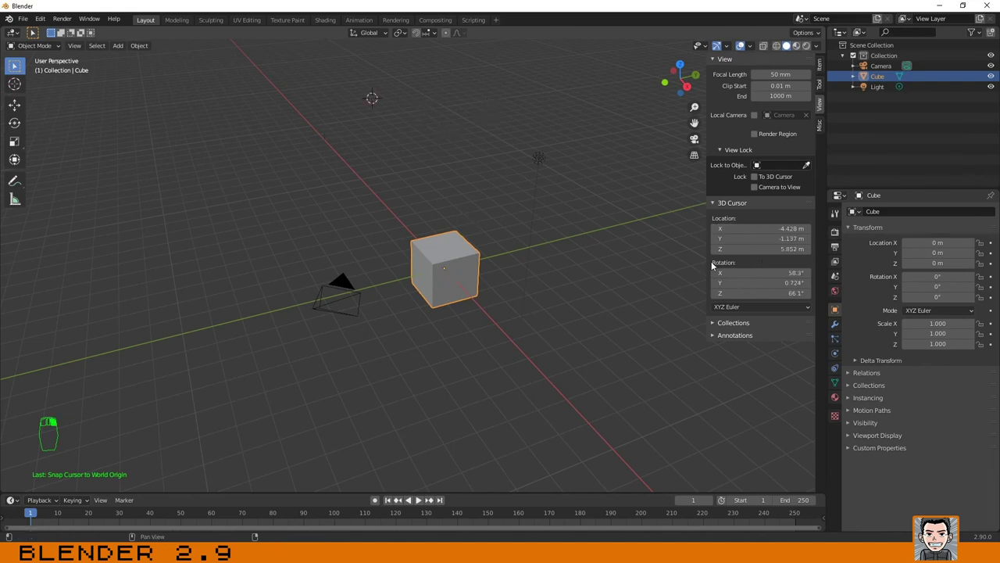
pyautogui.rightClick(762, 229)
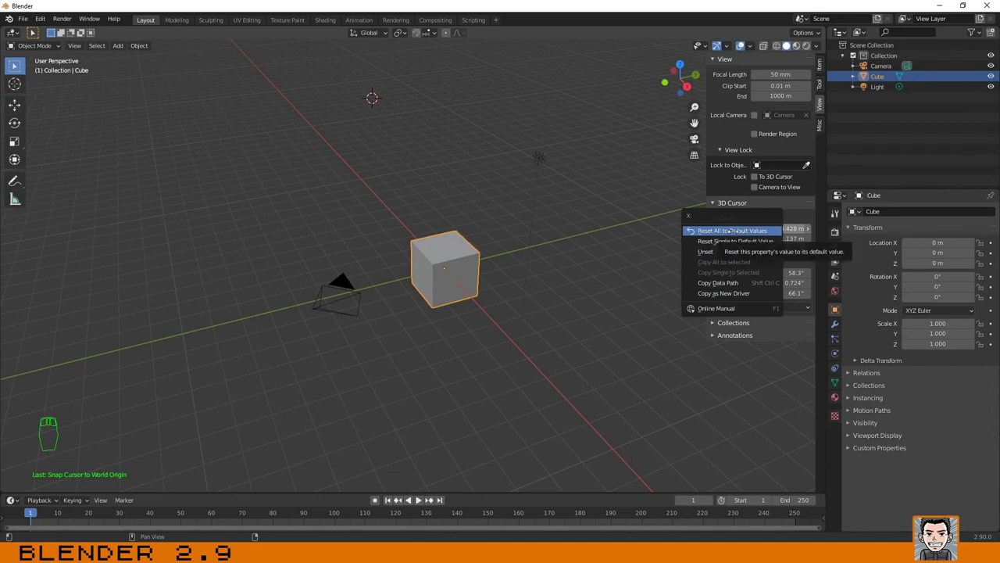
pyautogui.click(732, 231)
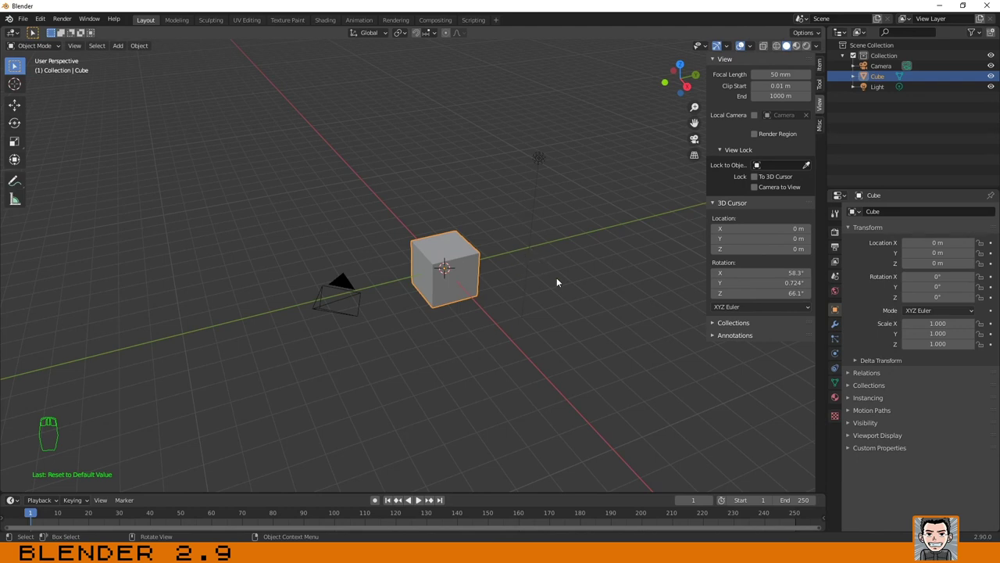
pyautogui.press('n')
pyautogui.moveTo(477, 286)
pyautogui.mouseDown(button='middle')
pyautogui.moveTo(524, 270)
pyautogui.moveTo(458, 269)
pyautogui.moveTo(498, 274)
pyautogui.moveTo(469, 266)
pyautogui.mouseUp(button='middle')
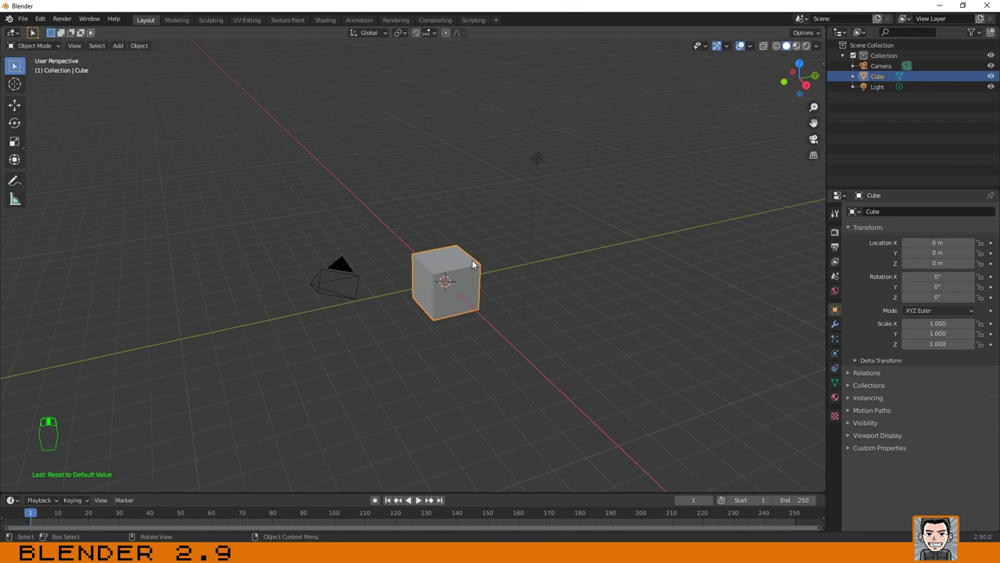
# Orbit the view to see the cube with the 3D cursor at its centre.
pyautogui.moveTo(382, 274)
pyautogui.mouseDown(button='middle')
pyautogui.moveTo(404, 266)
pyautogui.moveTo(369, 285)
pyautogui.moveTo(371, 276)
pyautogui.mouseUp(button='middle')
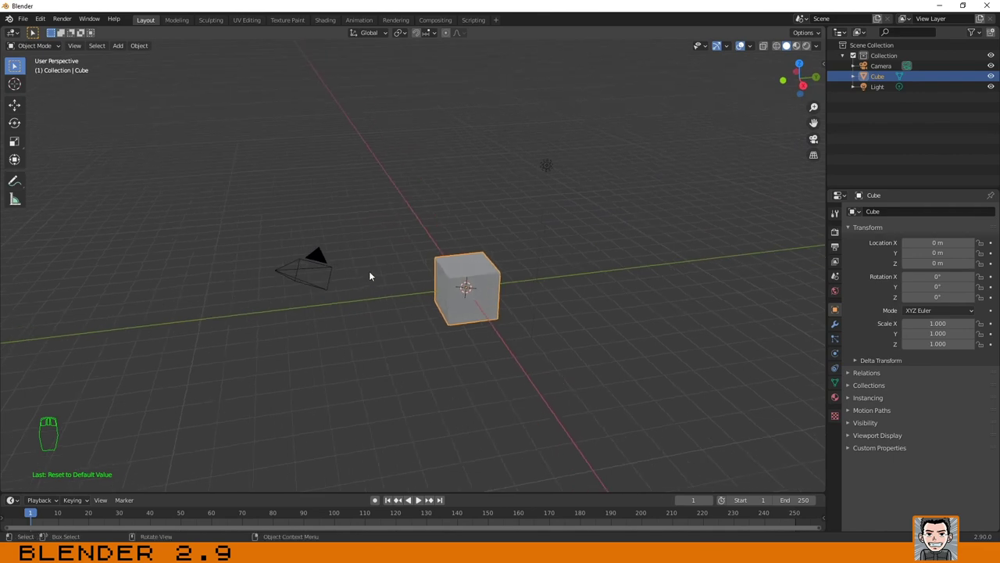